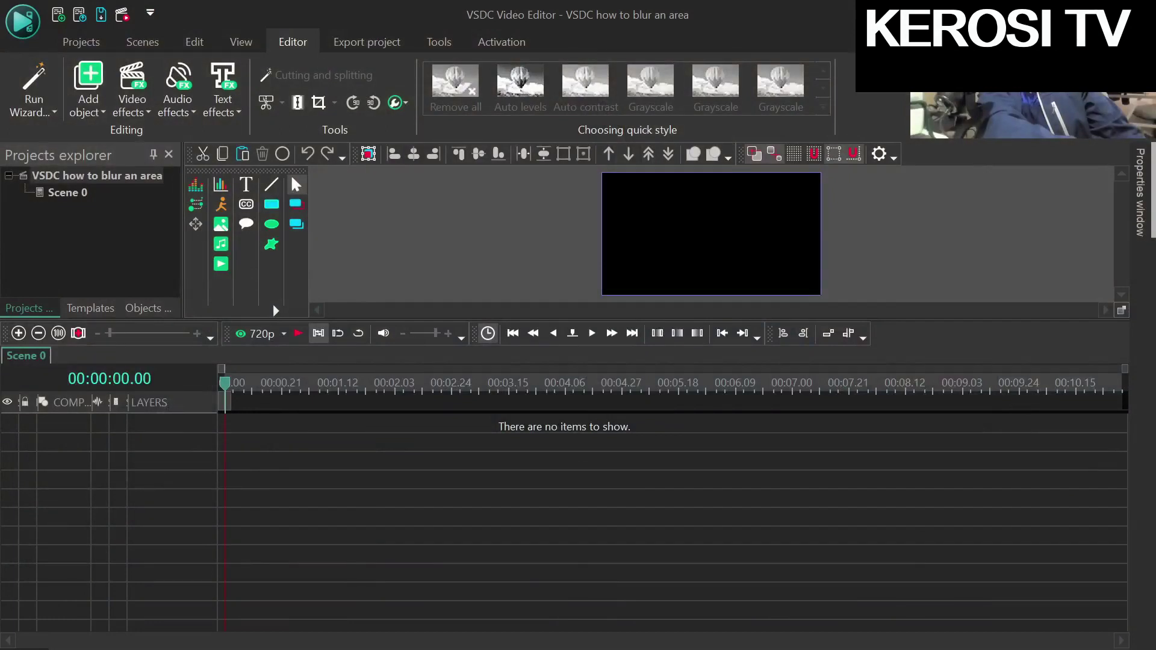
# - Add the talking-head video file to Layer 1 as a roughly 3:35 clip
pyautogui.click(31, 227)
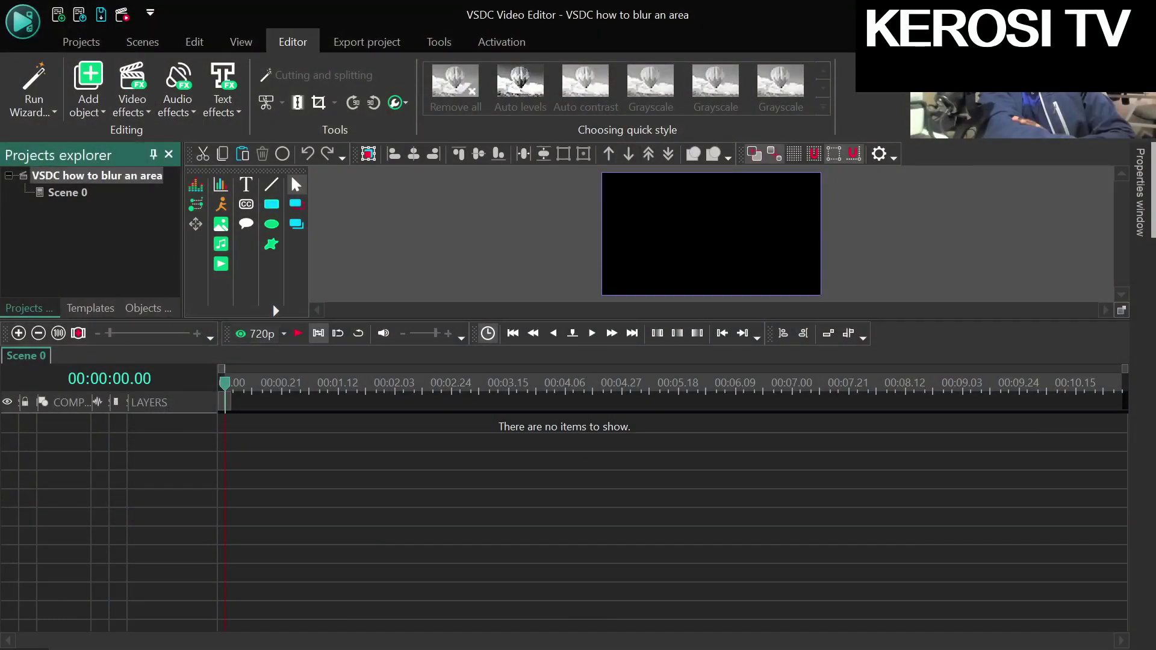
pyautogui.click(222, 269)
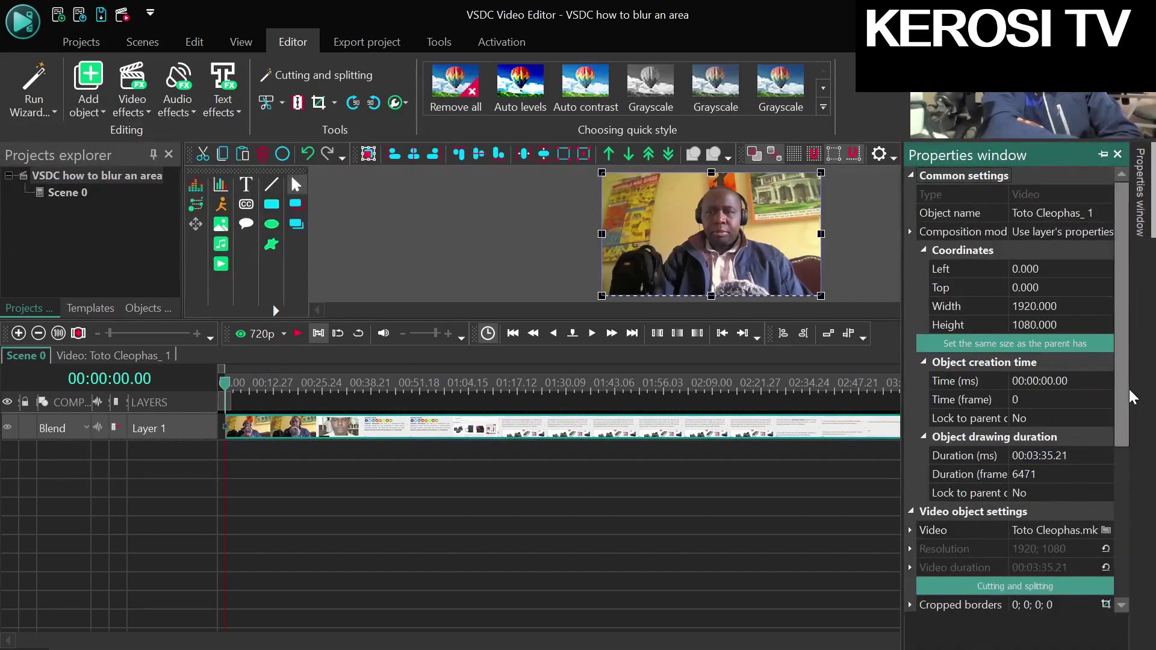
# - Lower the clip's Audio volume to -100.0 dB in Properties, then deselect the clip
pyautogui.scroll(-4, 1054, 542)
pyautogui.click(1078, 531)
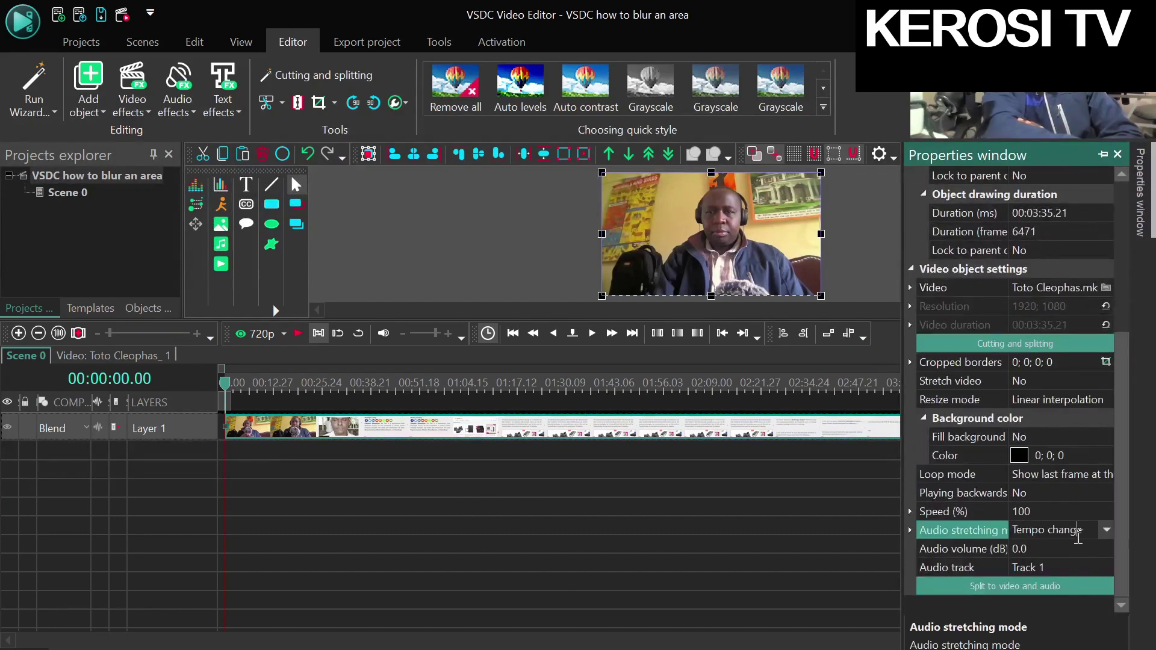
pyautogui.click(1087, 551)
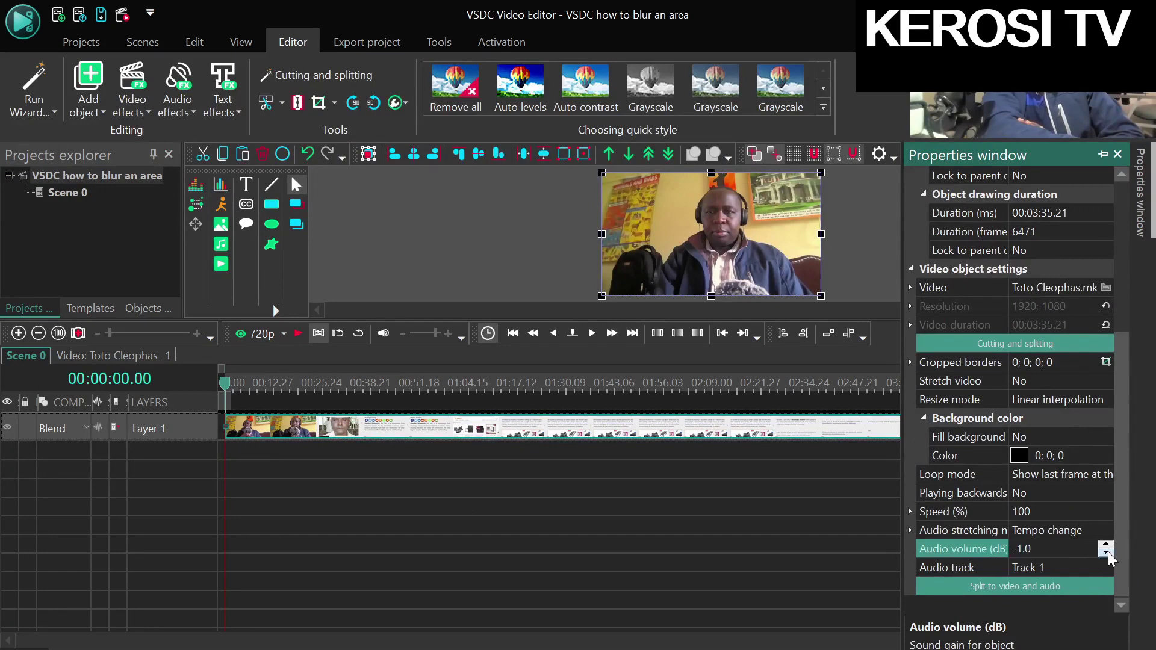
pyautogui.click(1107, 553)
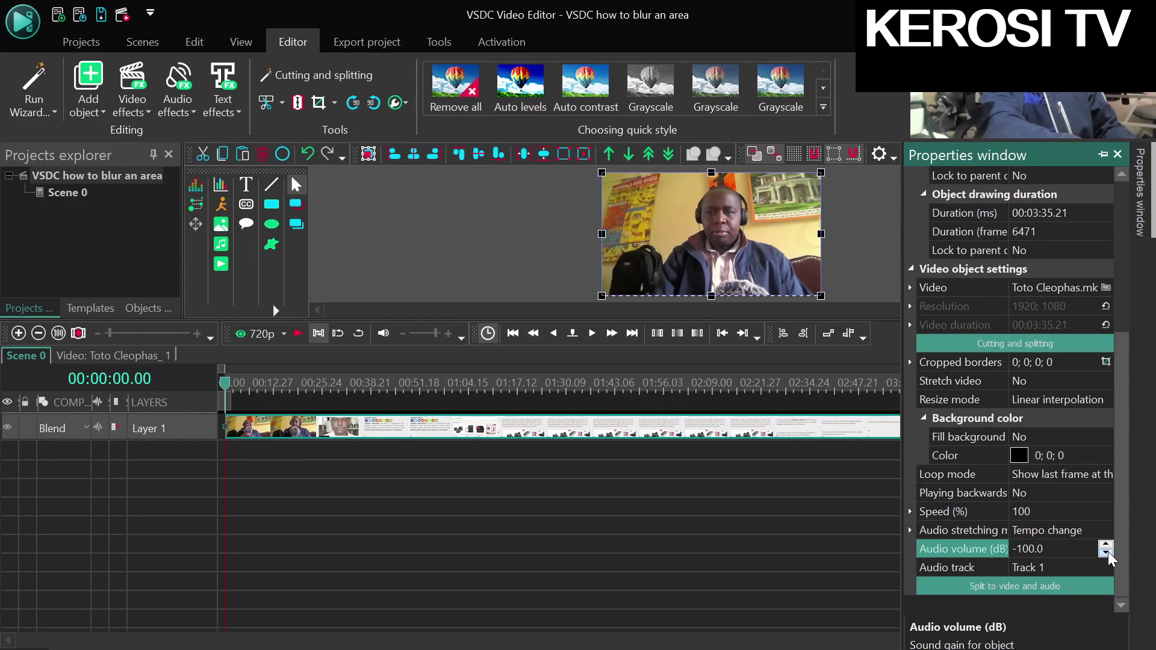
pyautogui.click(586, 563)
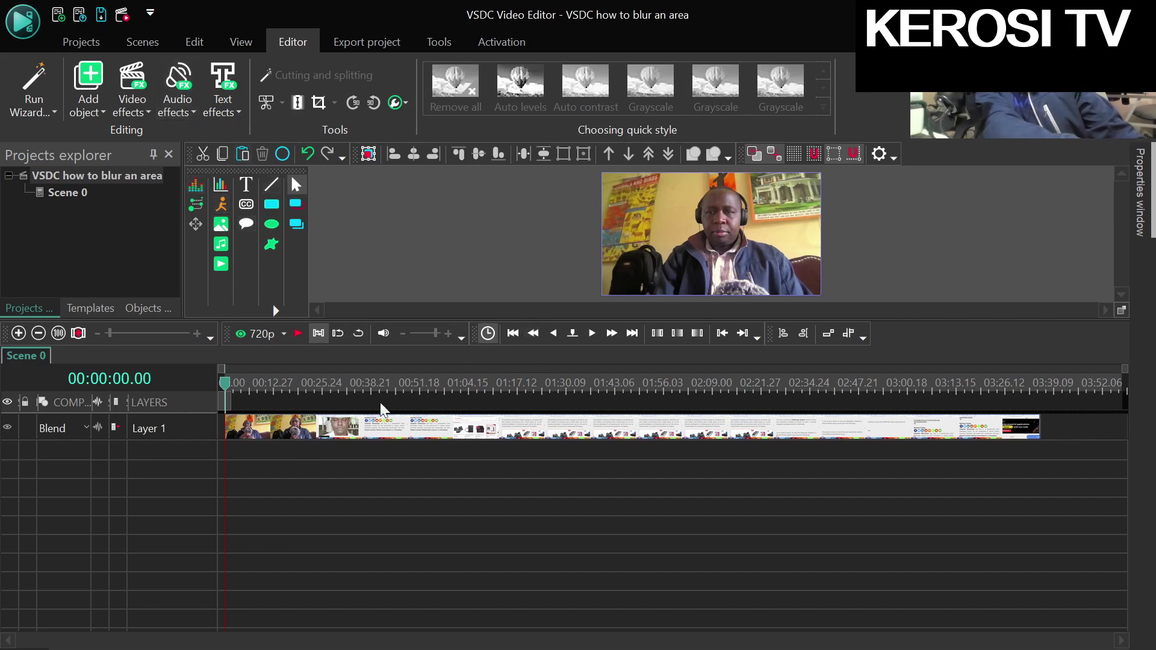
# - Move the playhead to about 00:00:24.25 and select the clip
pyautogui.click(390, 438)
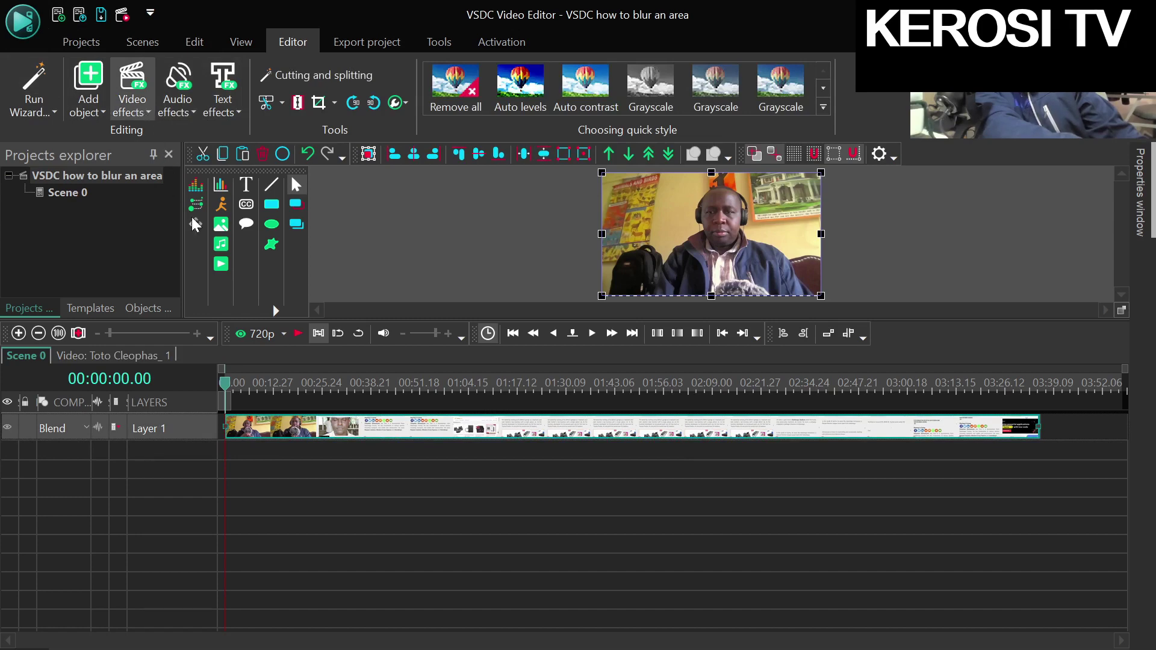
pyautogui.click(337, 522)
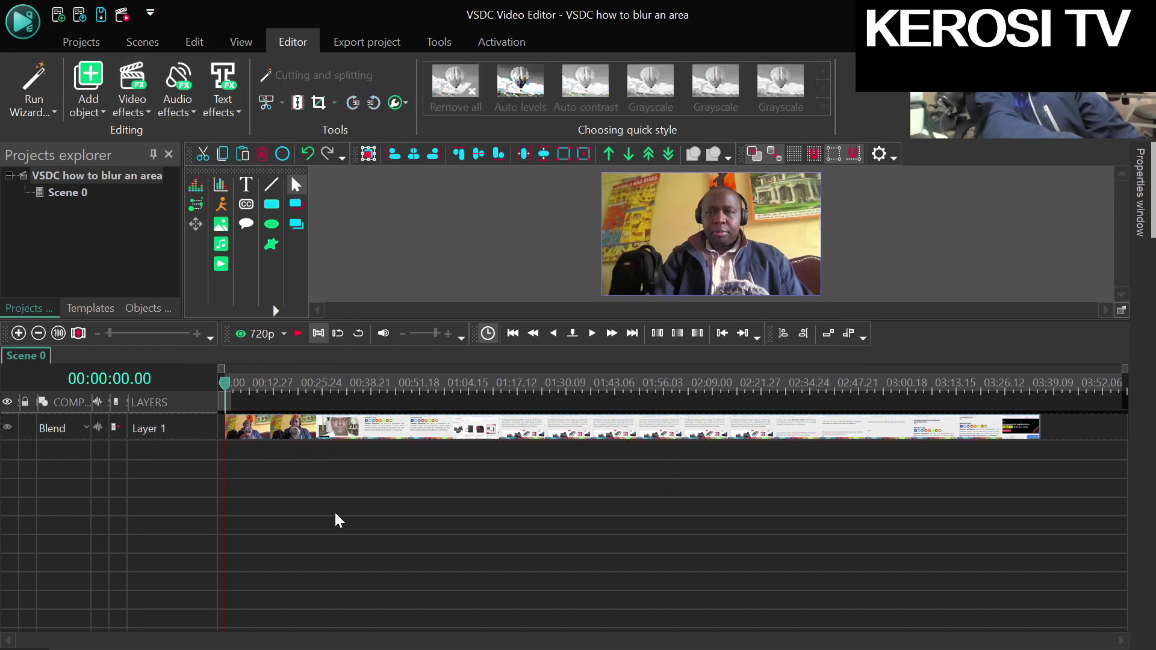
pyautogui.moveTo(225, 390); pyautogui.dragTo(322, 380)
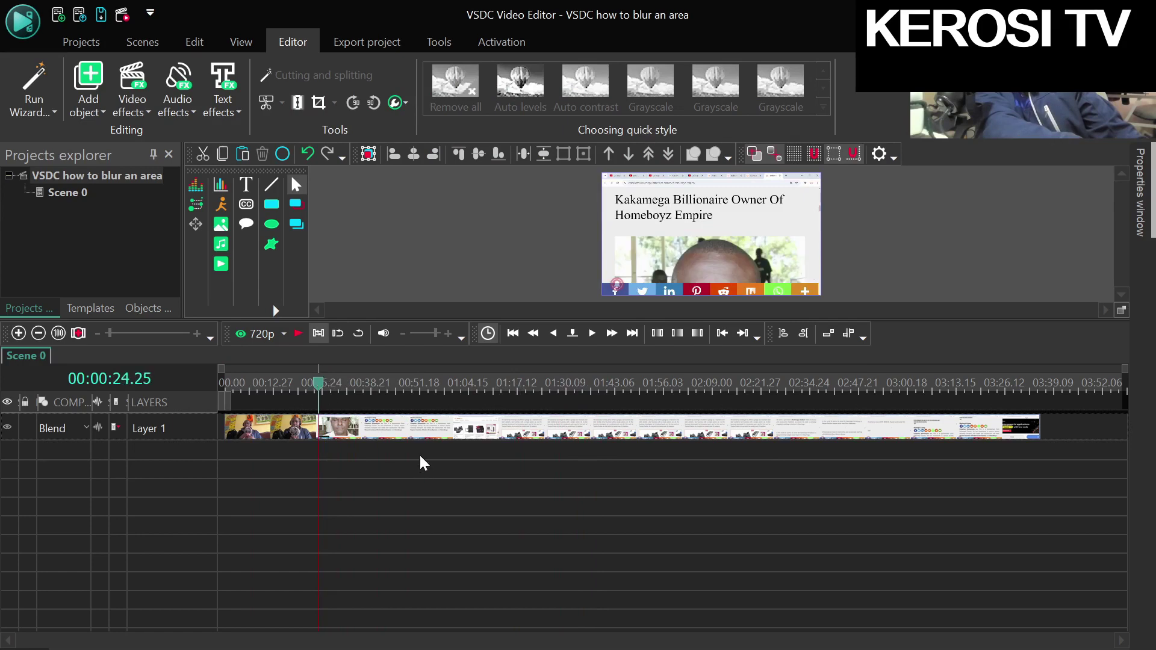
pyautogui.click(417, 431)
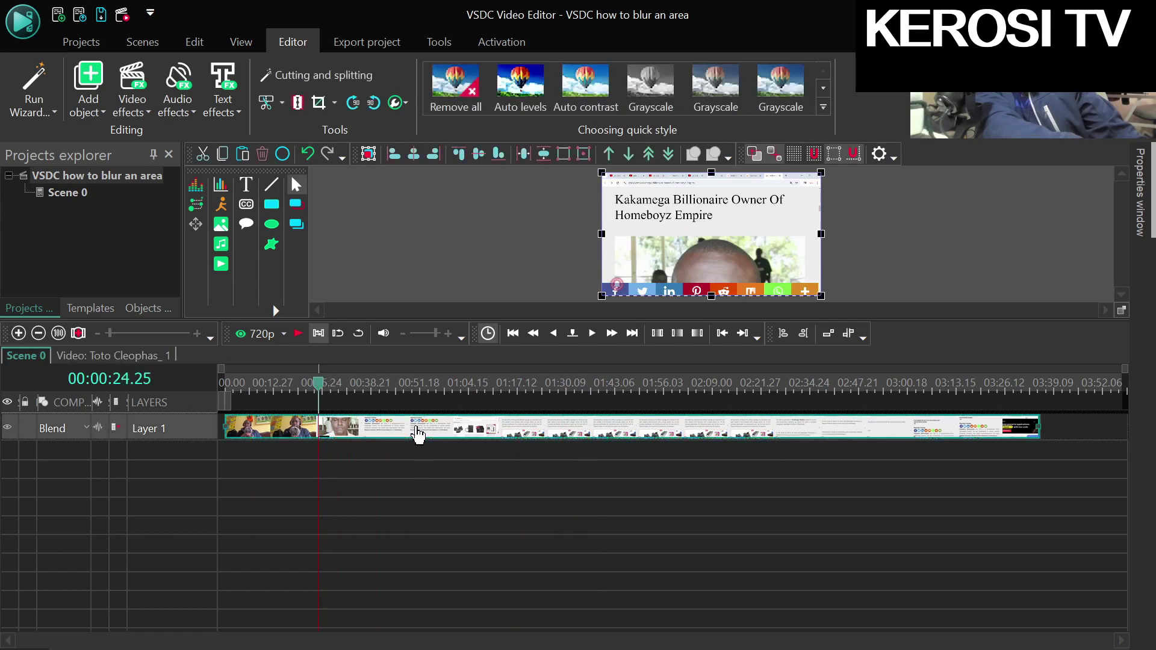
# - Split the clip at 00:00:24.25 and remove the portion after that point
pyautogui.click(304, 106)
pyautogui.click(545, 490)
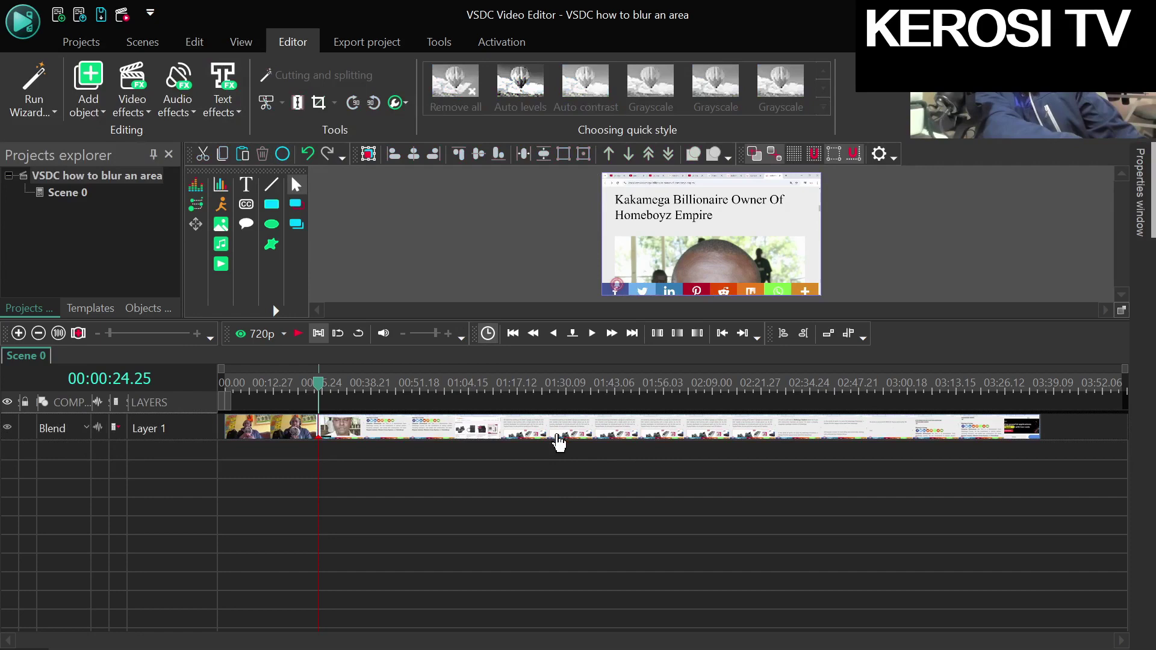
pyautogui.click(557, 440)
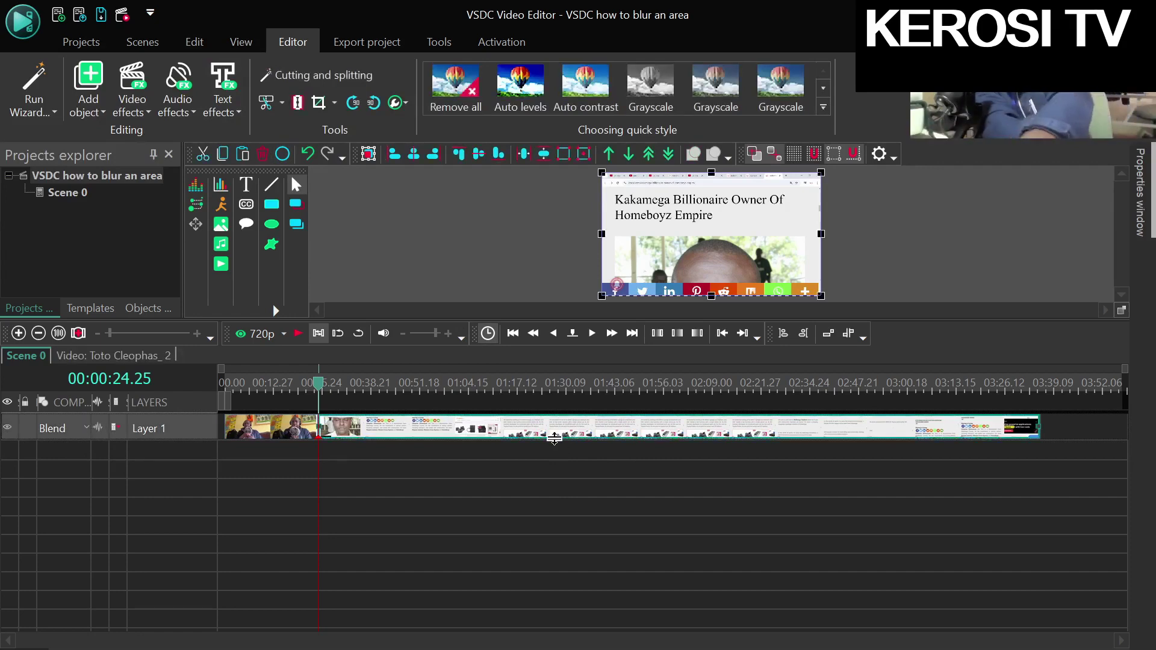
pyautogui.click(426, 465)
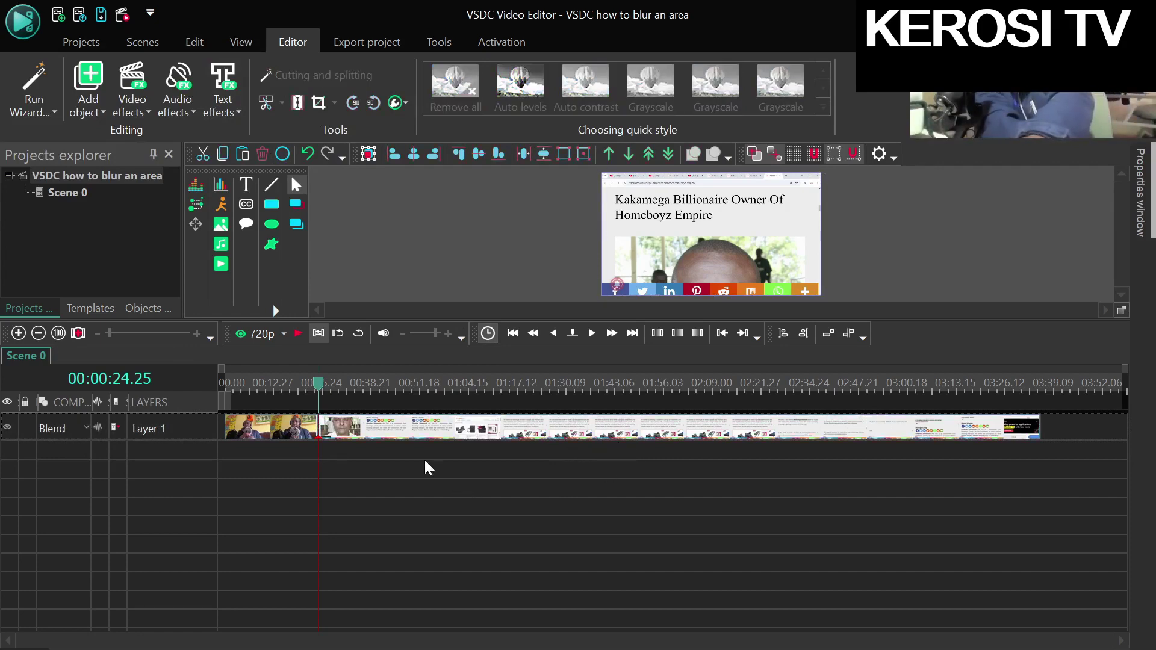
pyautogui.click(415, 436)
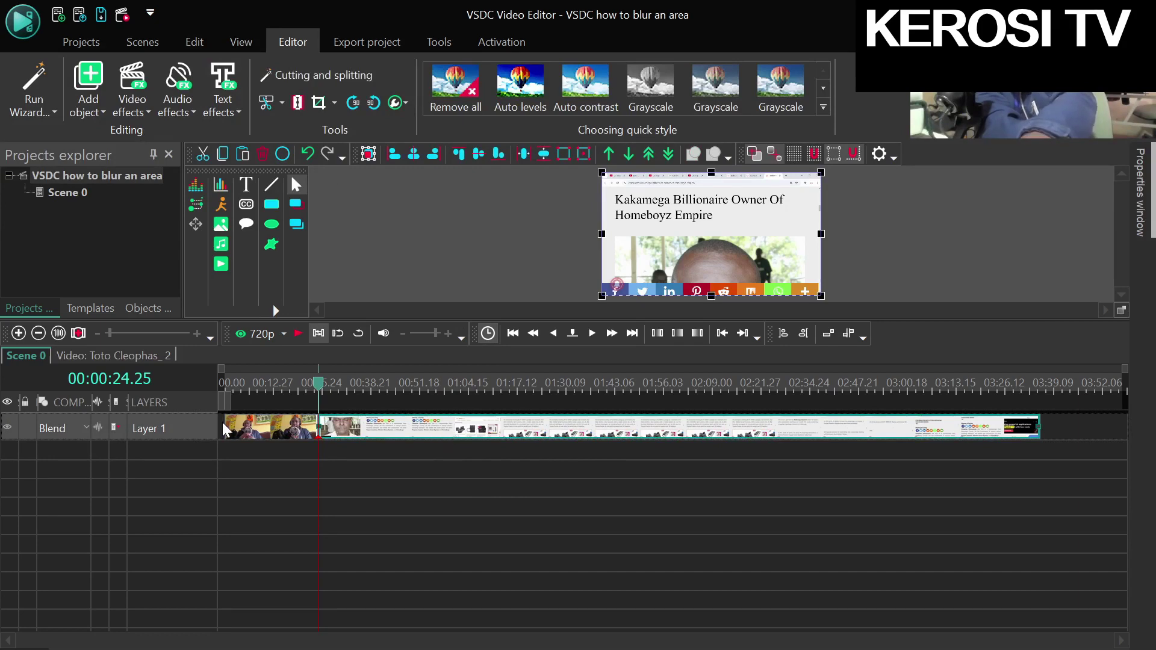
pyautogui.click(411, 462)
pyautogui.click(422, 434)
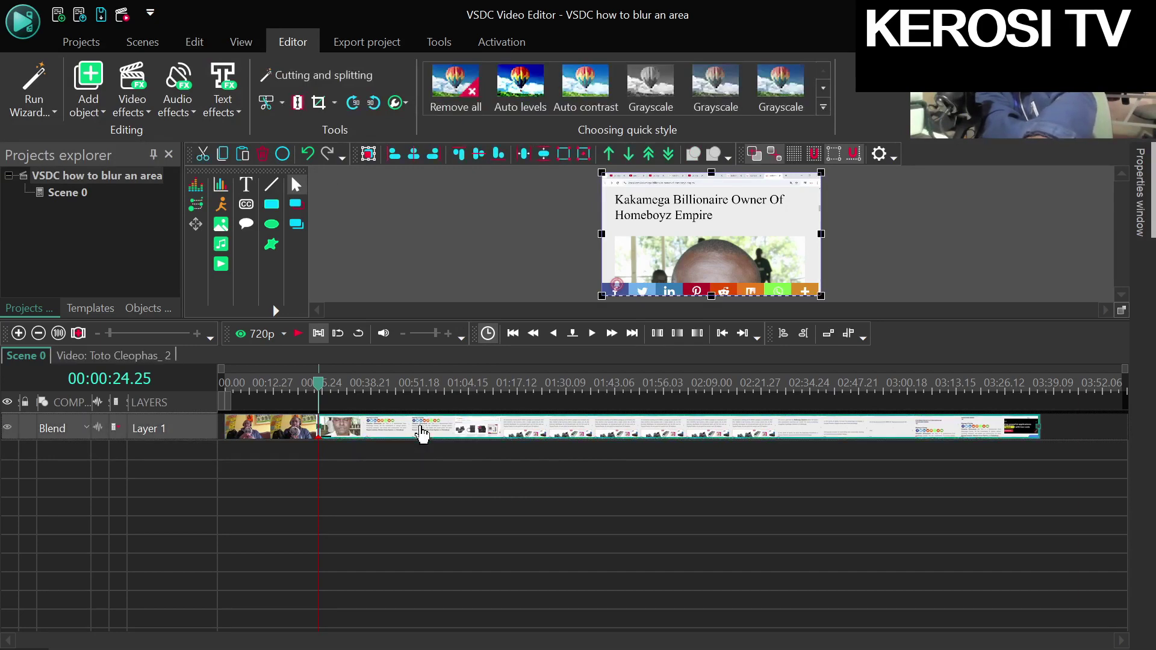
pyautogui.hotkey('ctrl', 'z')
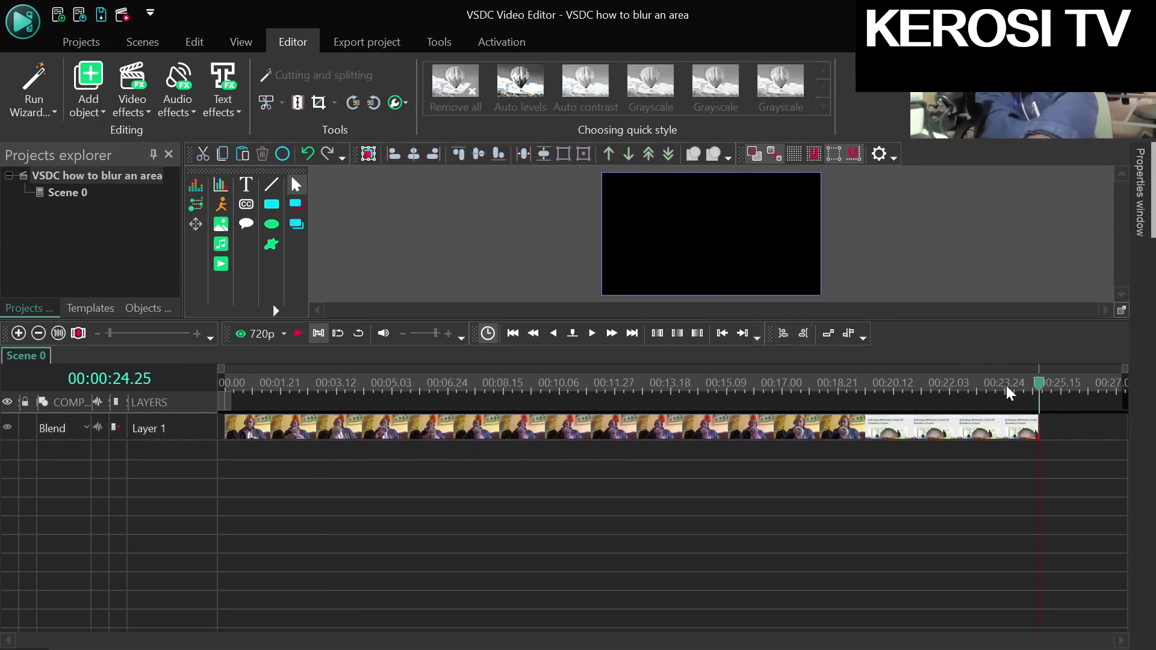
# - Delete the trailing web-page clip from Layer 1
pyautogui.moveTo(1037, 393); pyautogui.dragTo(868, 398)
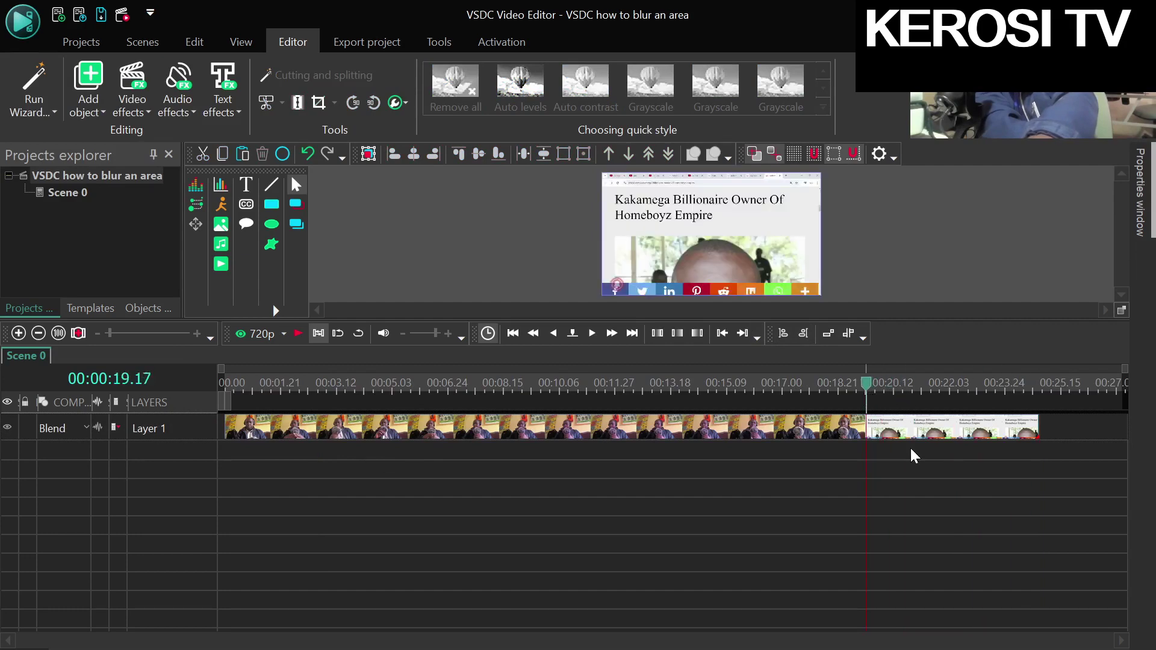
pyautogui.click(906, 428)
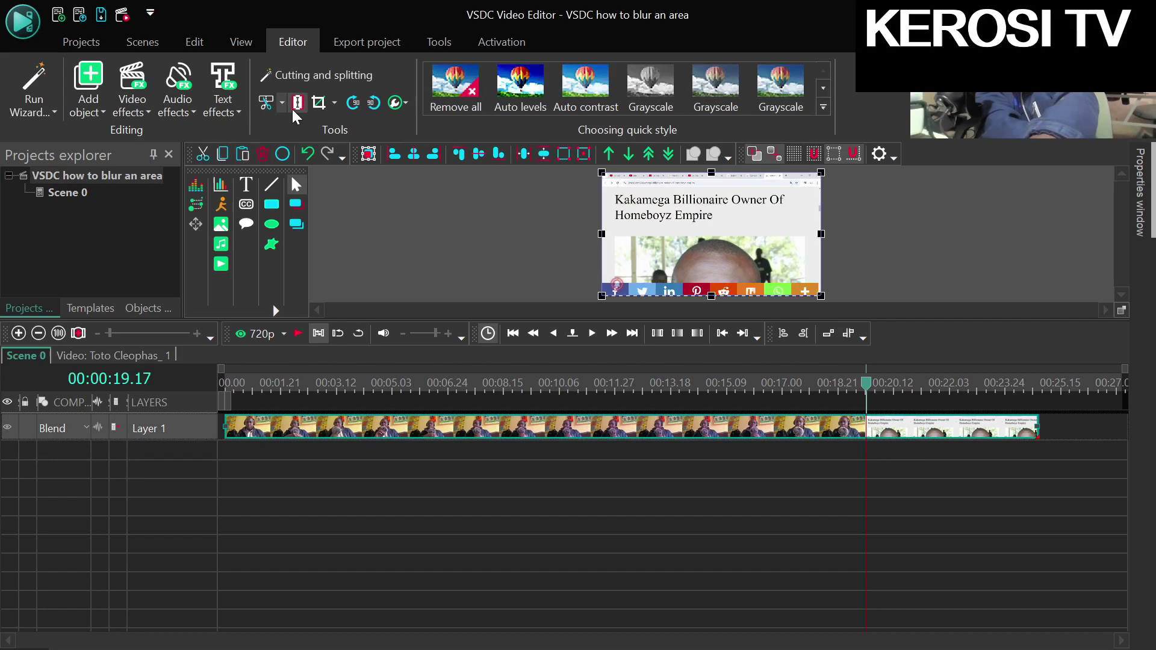
pyautogui.click(947, 490)
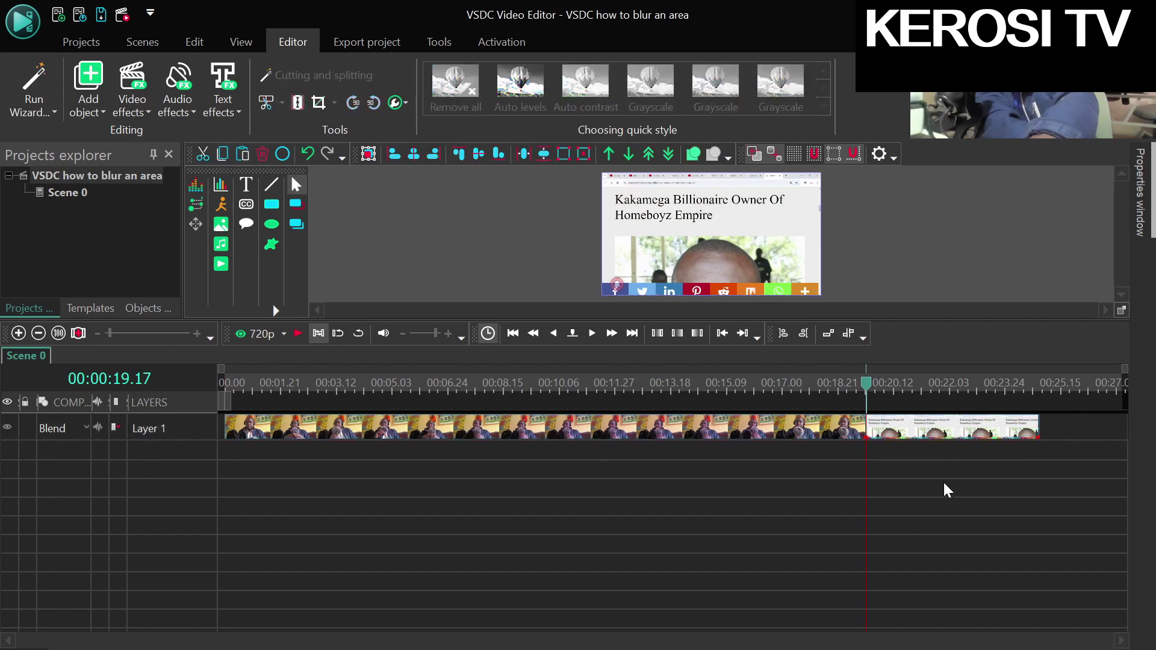
pyautogui.click(931, 431)
pyautogui.press('Delete')
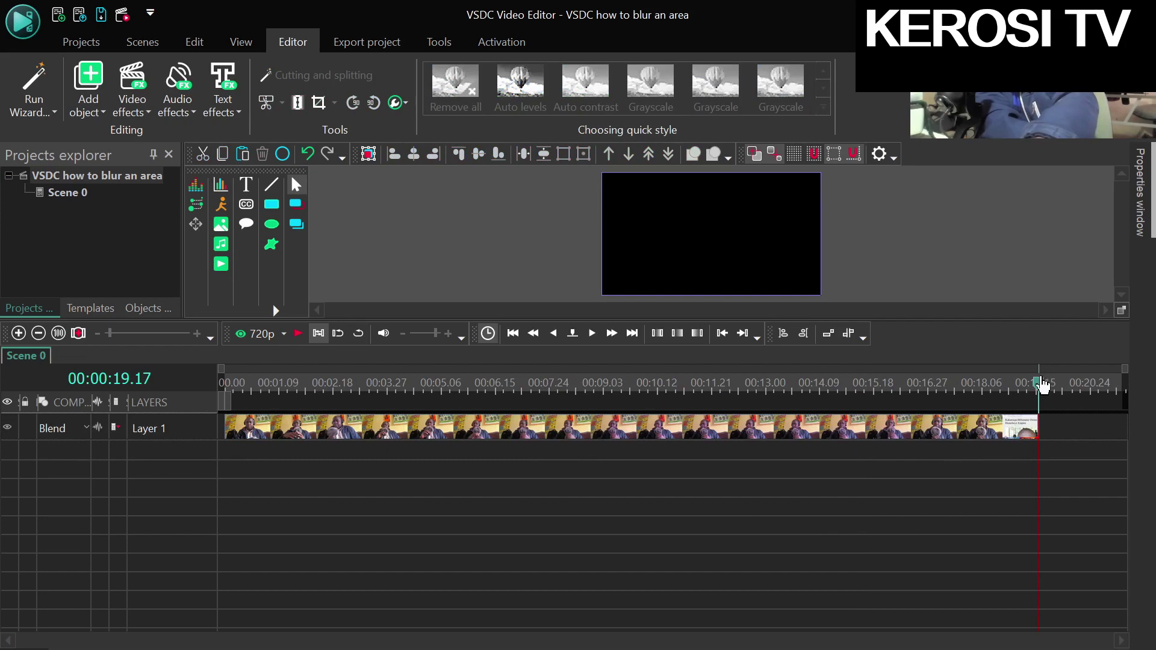
# - Split the talking-head clip at 00:00:18.12 and delete the tail piece
pyautogui.moveTo(1043, 386); pyautogui.dragTo(991, 392)
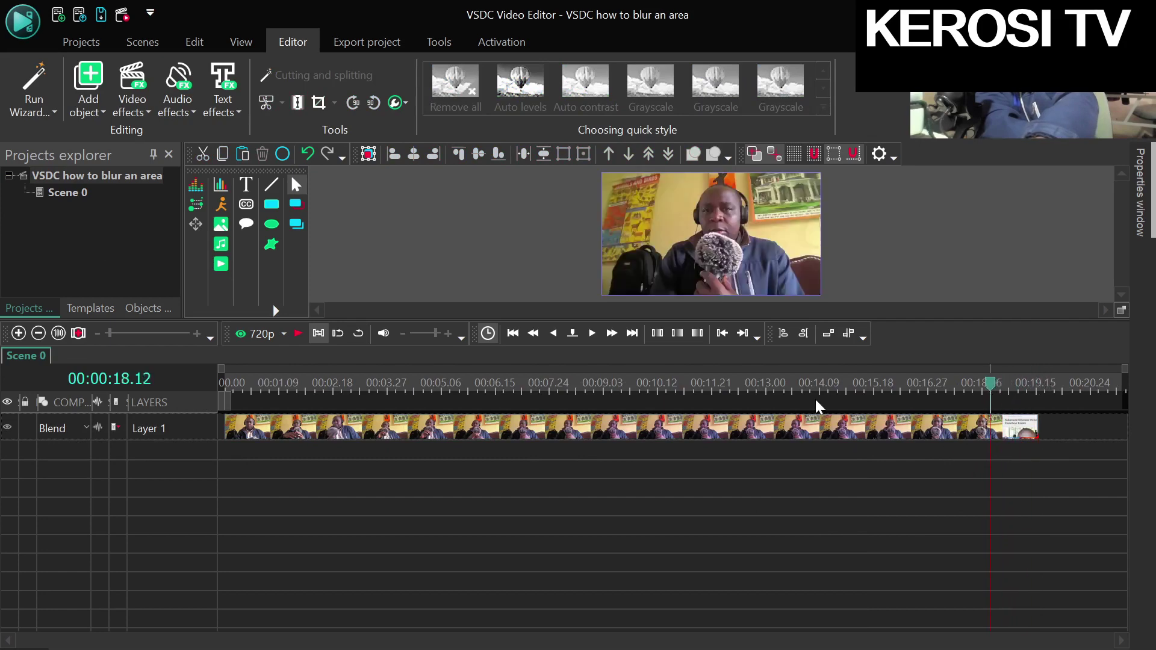
pyautogui.click(946, 428)
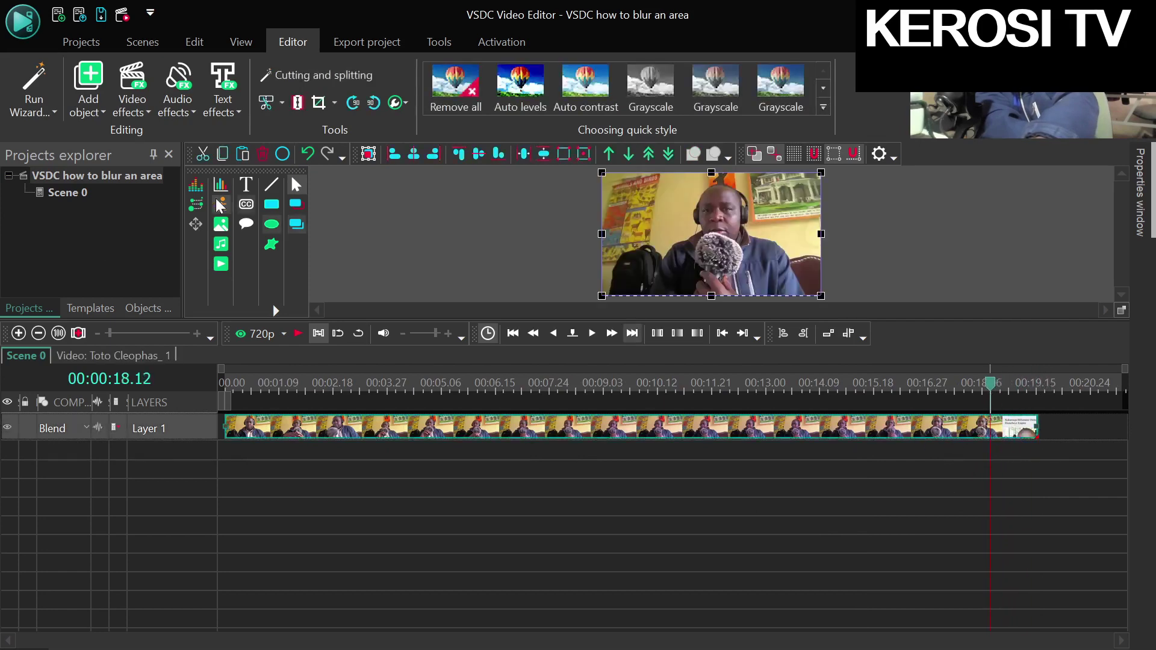
pyautogui.click(301, 108)
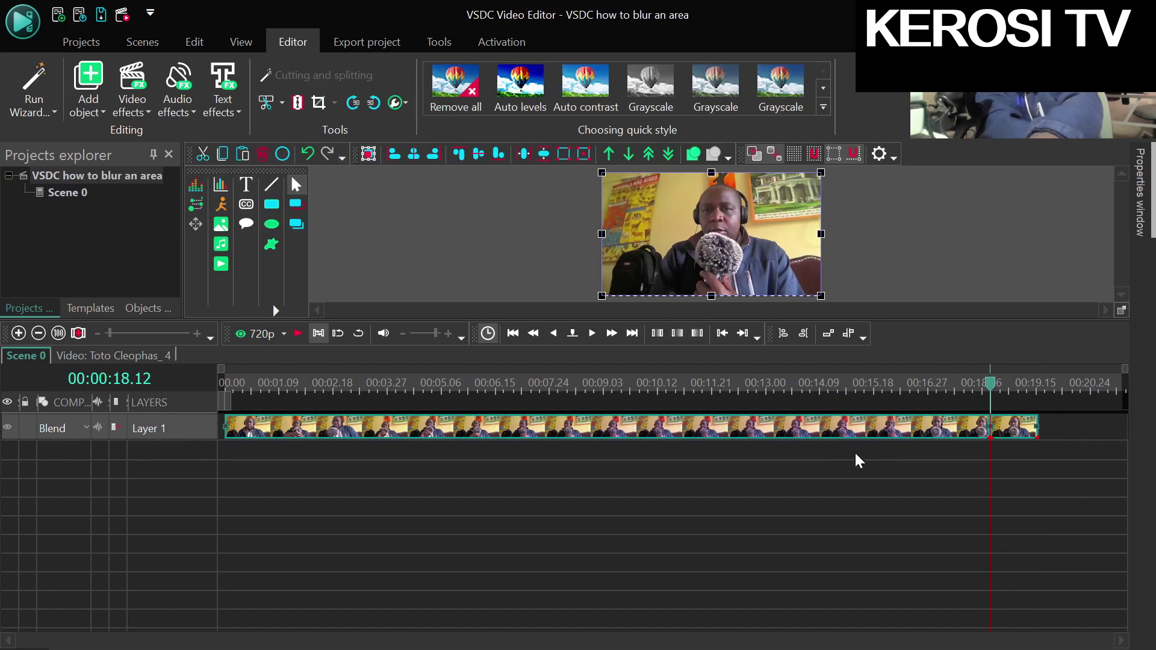
pyautogui.click(1022, 464)
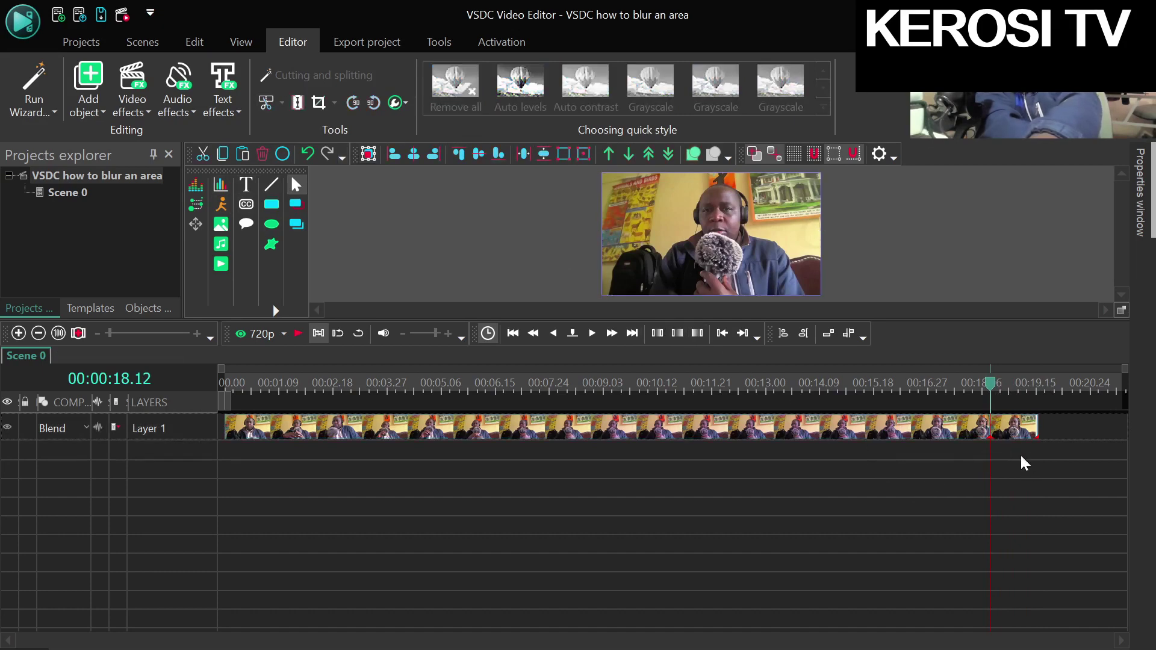
pyautogui.click(1002, 426)
pyautogui.press('Delete')
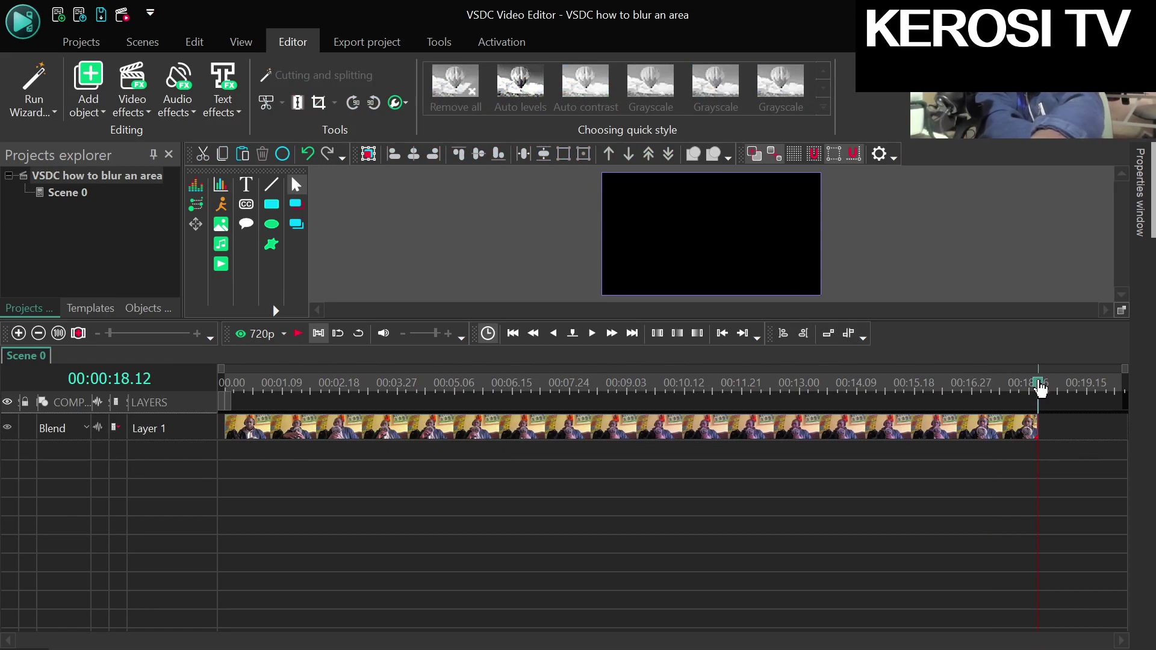
pyautogui.moveTo(1041, 389); pyautogui.dragTo(222, 385)
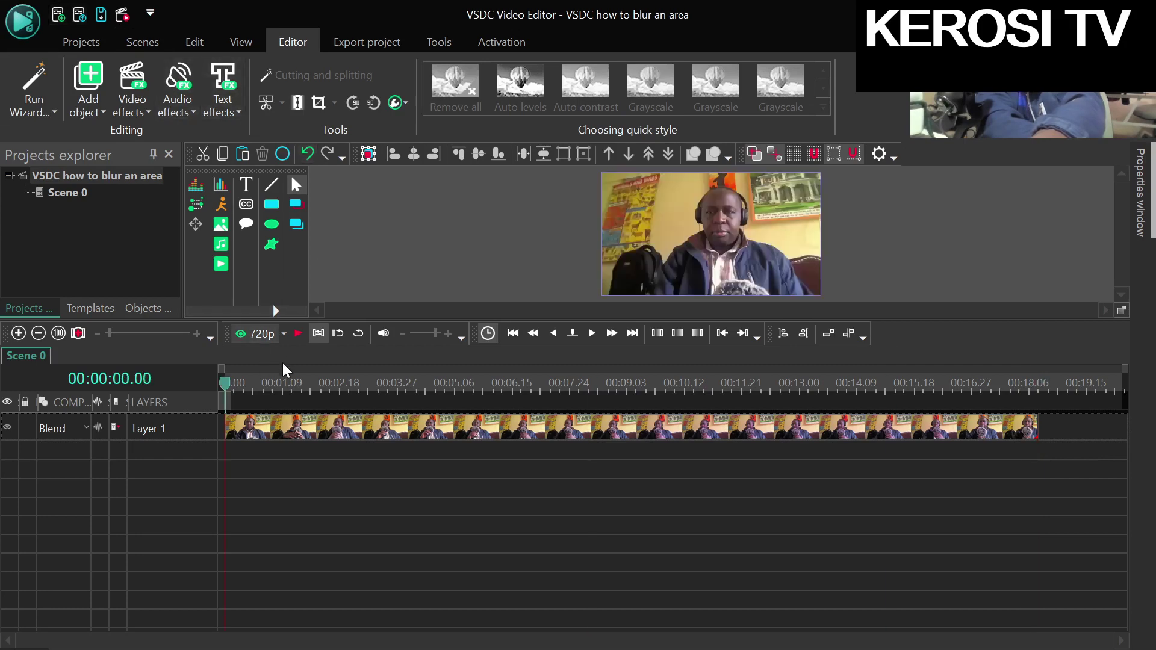
pyautogui.click(298, 336)
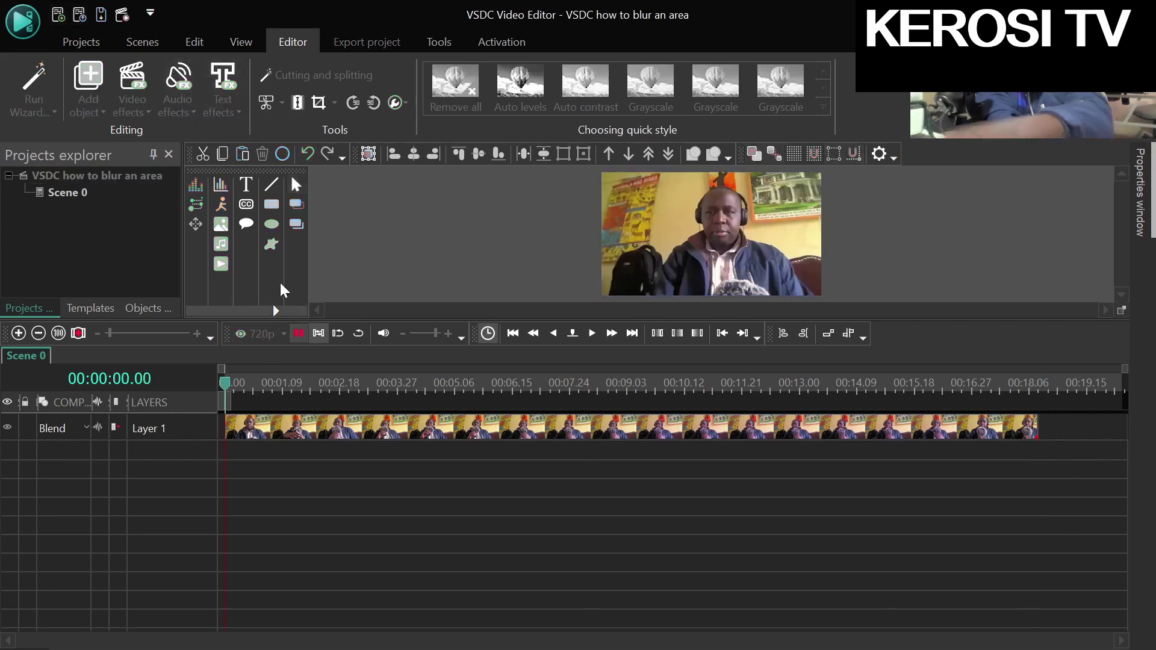
pyautogui.click(296, 335)
pyautogui.moveTo(436, 386); pyautogui.dragTo(225, 388)
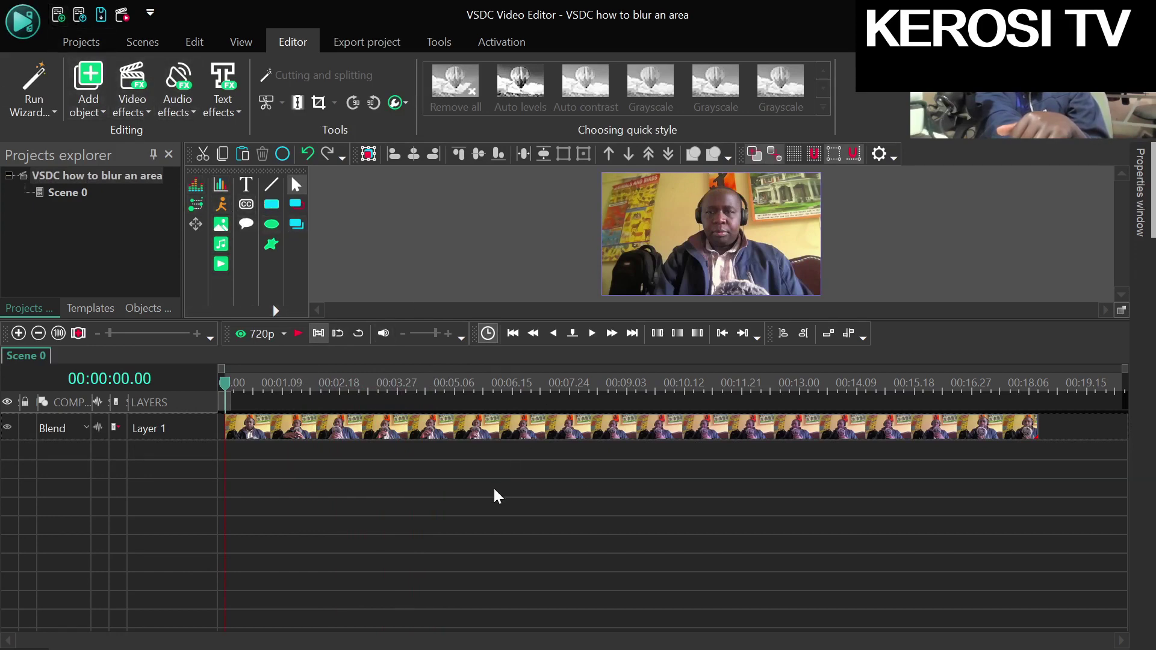
pyautogui.click(449, 431)
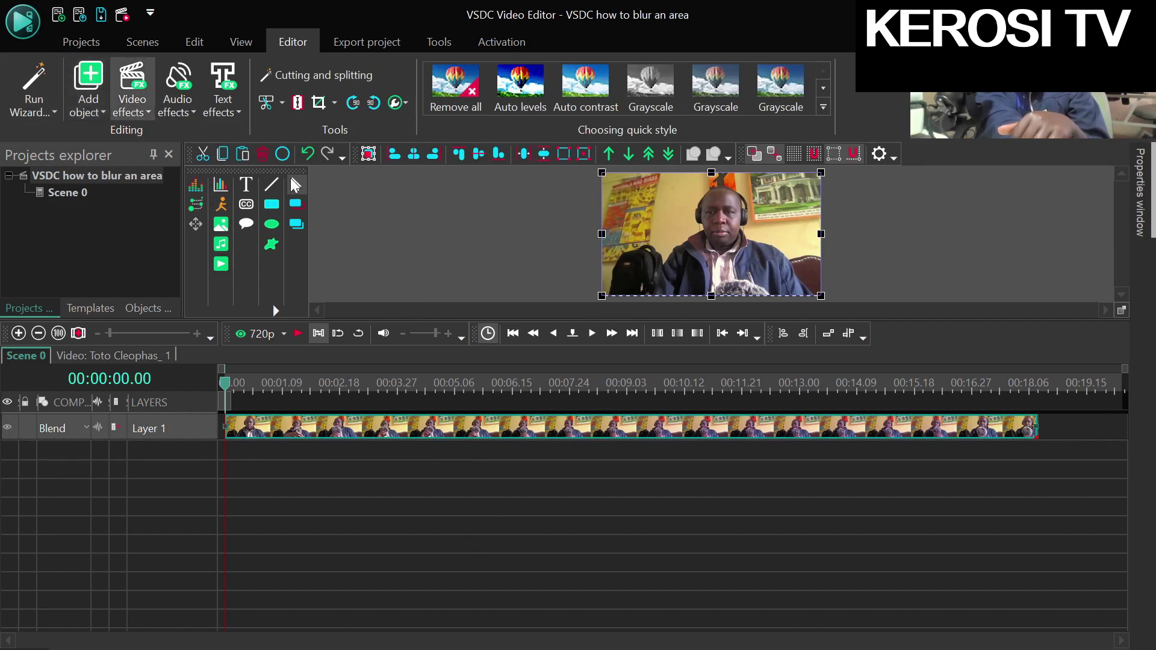
# - Stretch the DeLogo pixelation box over the speaker's whole head, then return to Scene 0
pyautogui.doubleClick(297, 481)
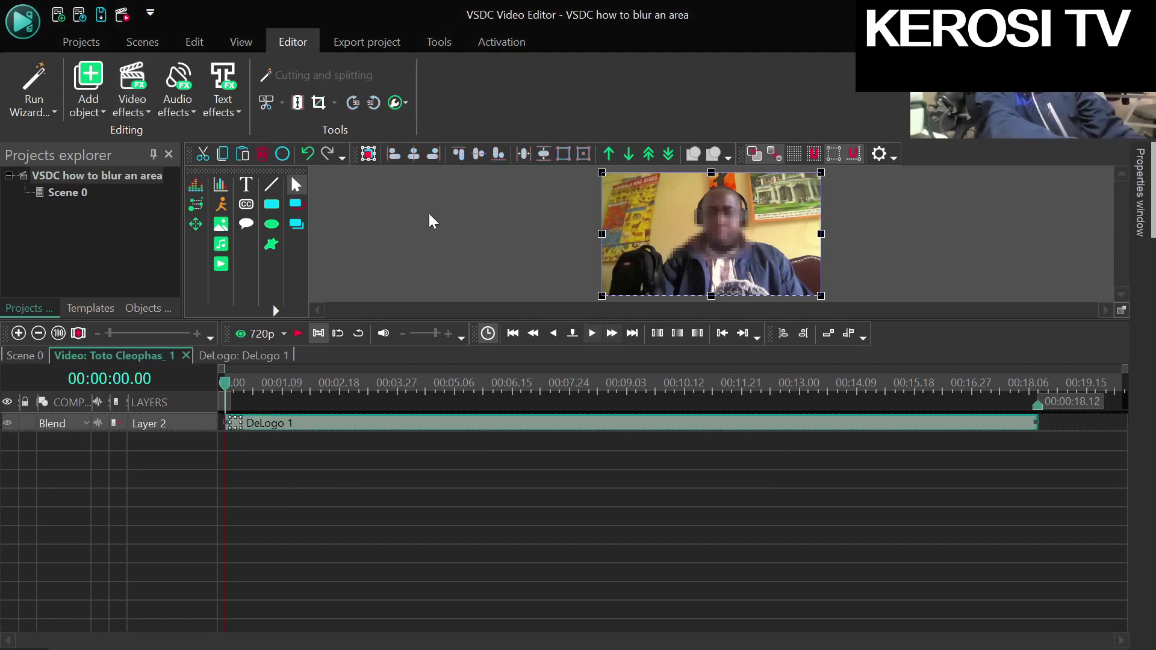
pyautogui.click(708, 234)
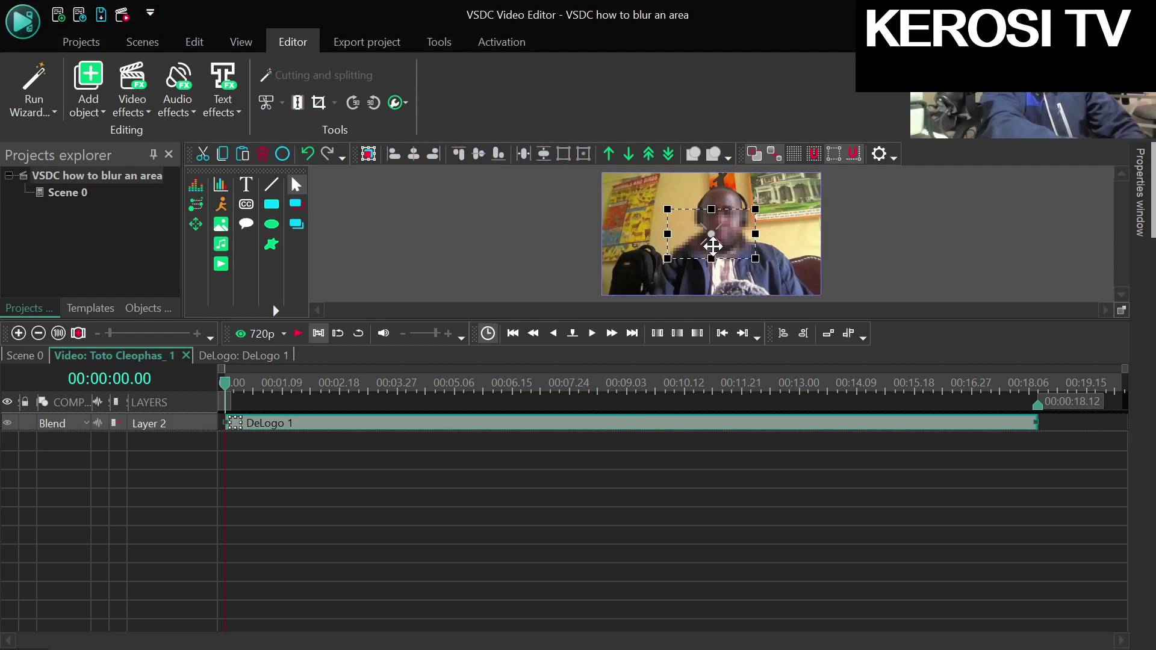
pyautogui.moveTo(757, 234); pyautogui.dragTo(782, 239)
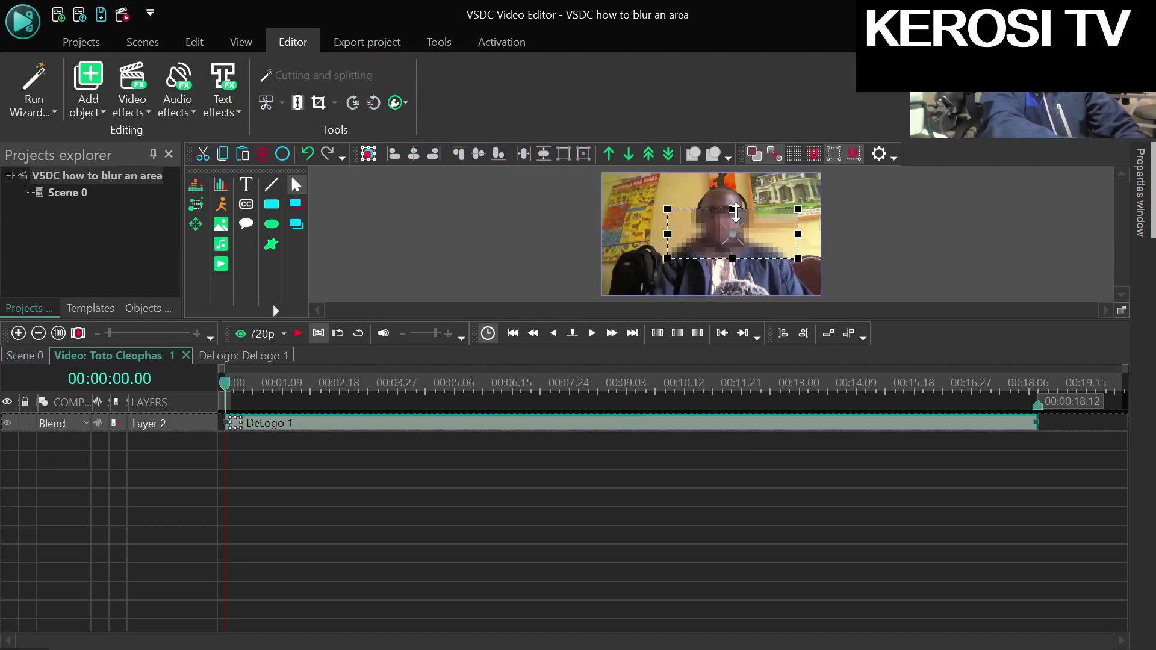
pyautogui.moveTo(732, 209); pyautogui.dragTo(732, 180)
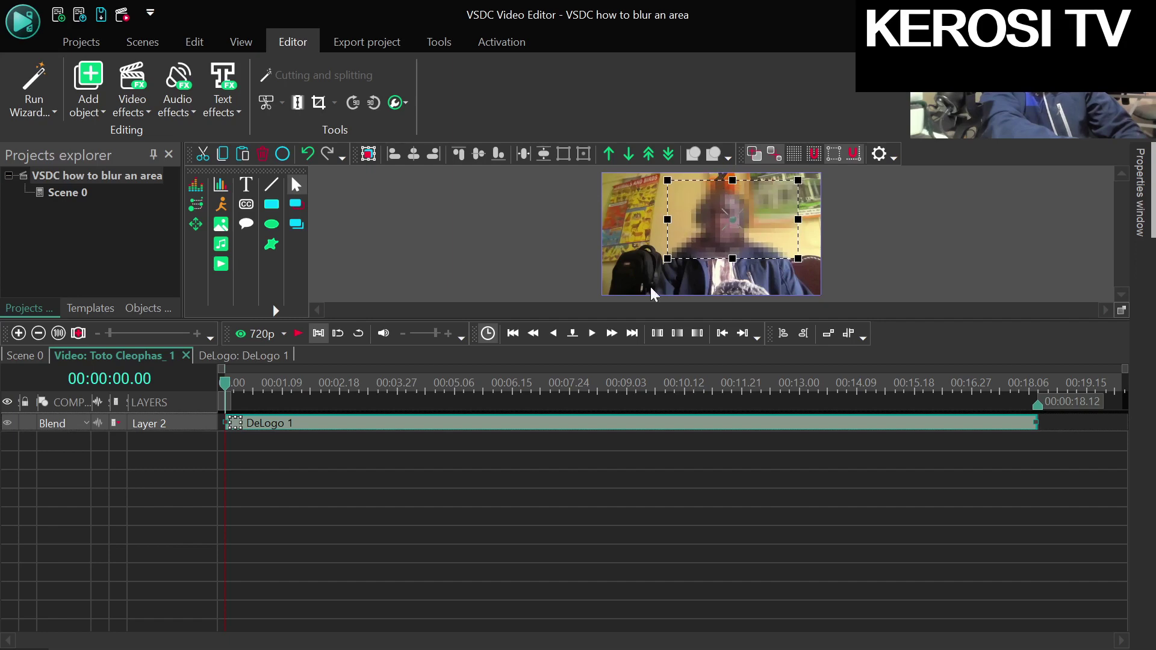
pyautogui.doubleClick(433, 422)
pyautogui.click(438, 500)
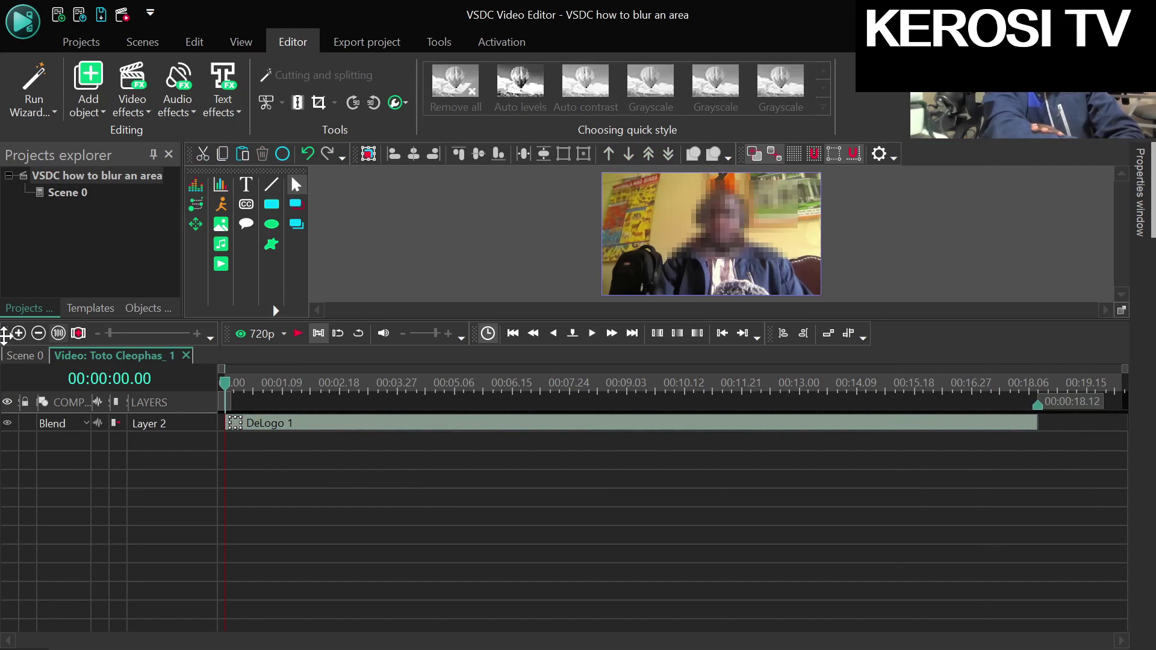
pyautogui.click(25, 355)
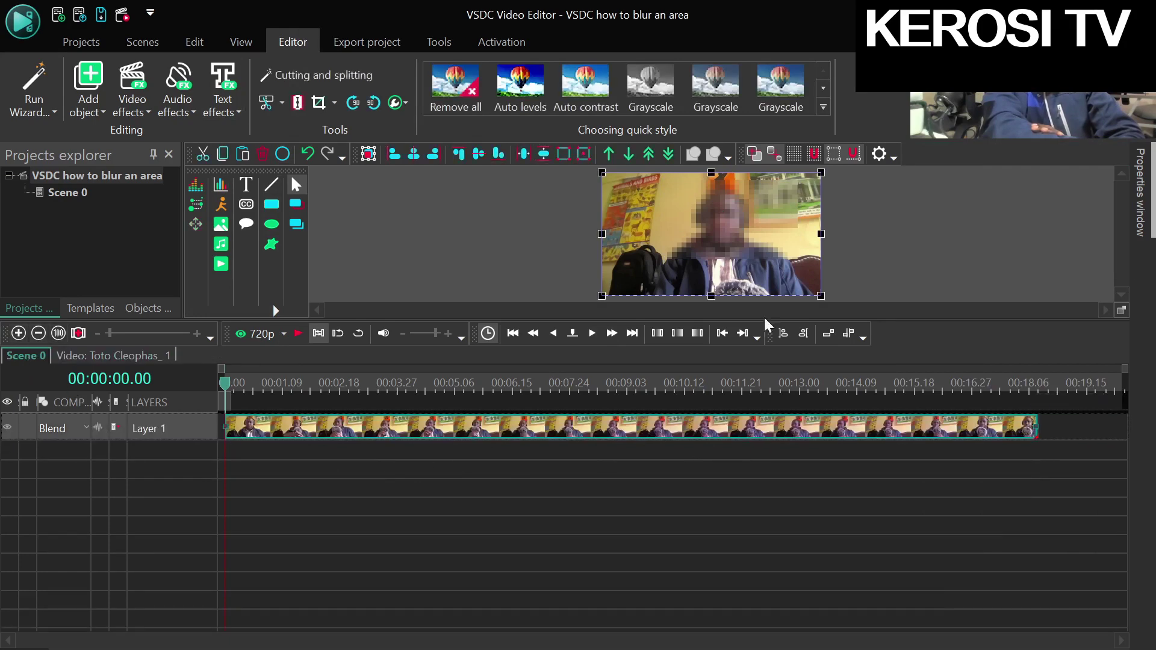
pyautogui.click(297, 333)
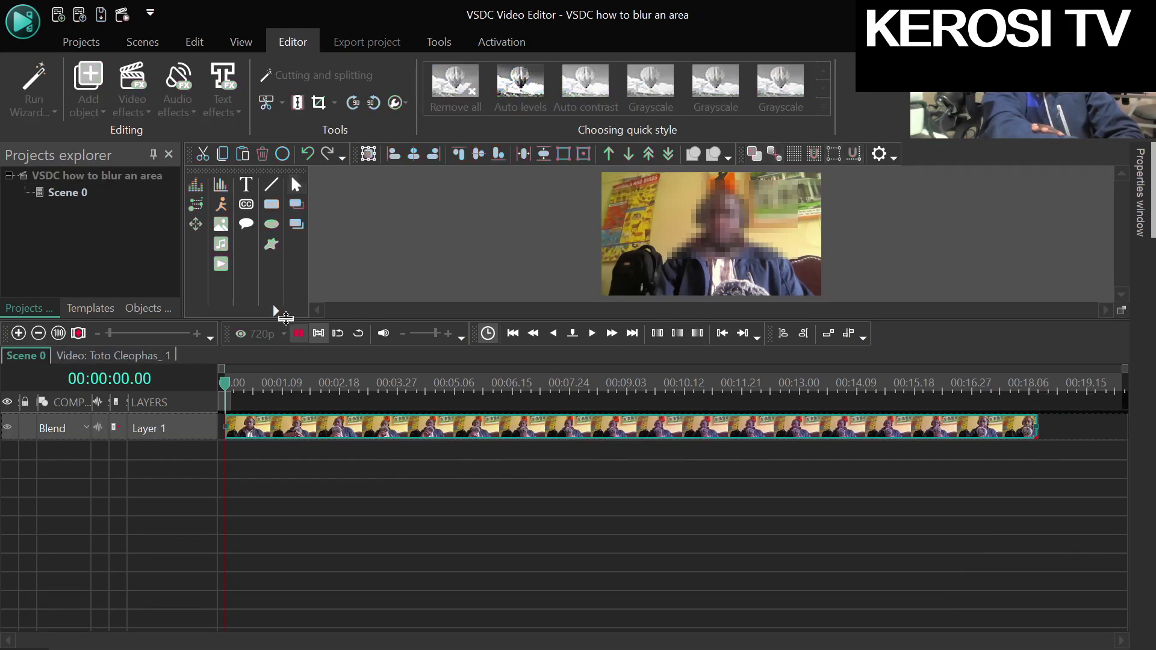